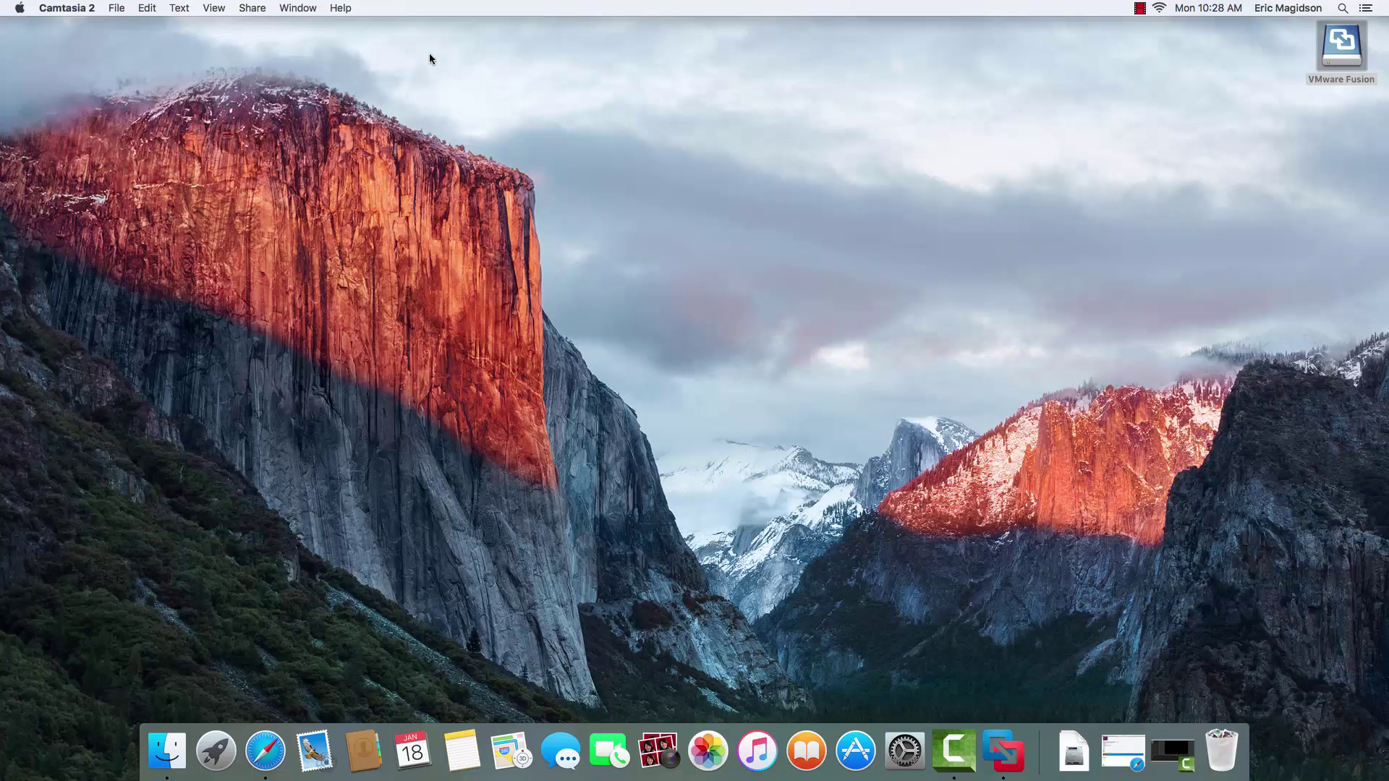
# Launch VMware Fusion and choose New from the library's Add menu to start a virtual machine.
pyautogui.click(1012, 753)
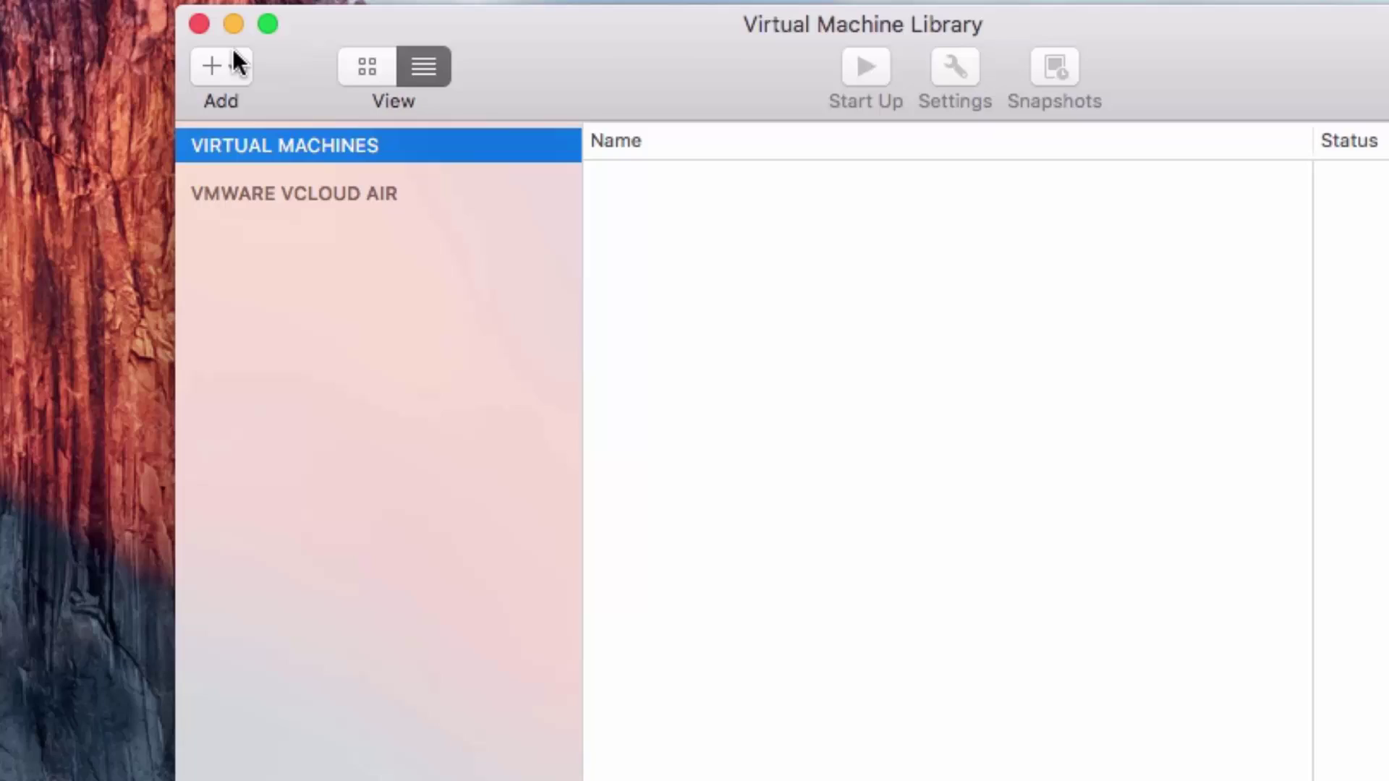
pyautogui.click(177, 53)
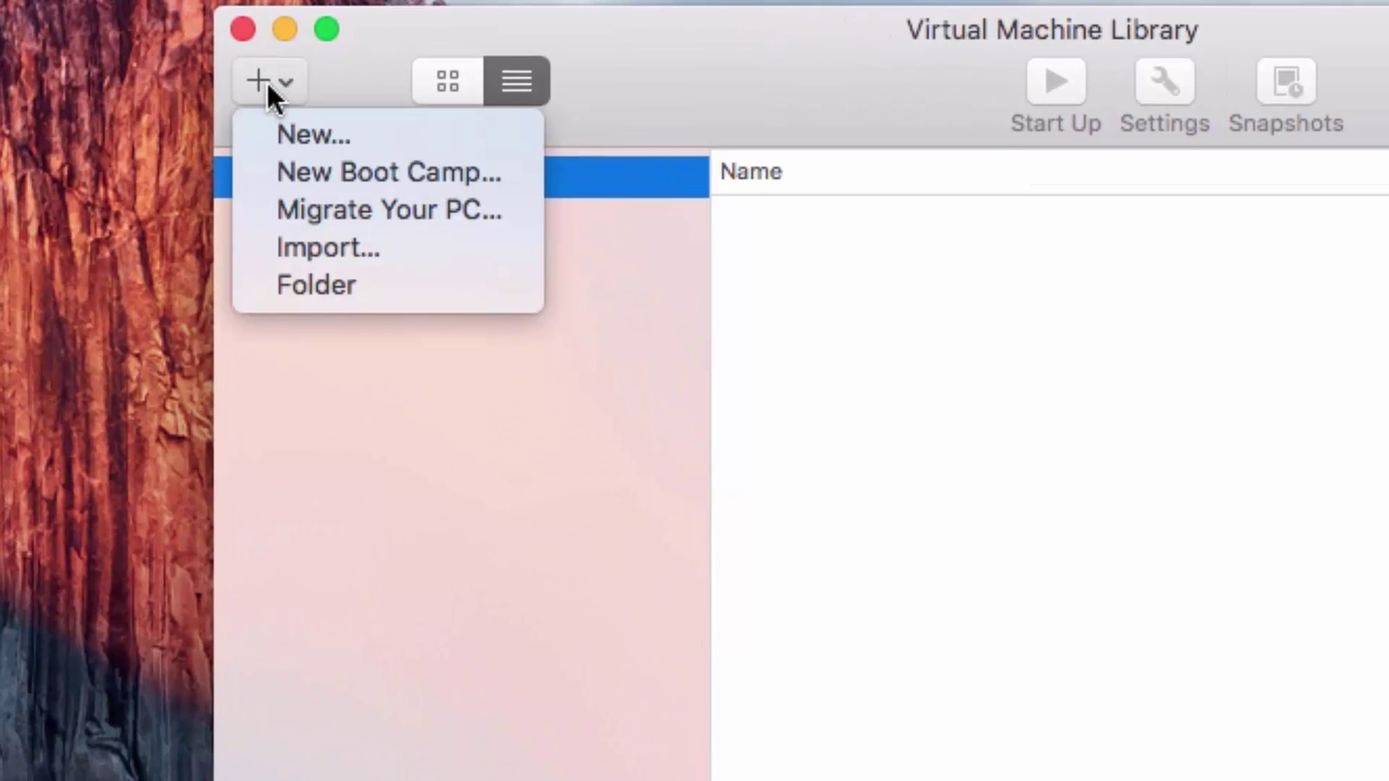
pyautogui.click(300, 135)
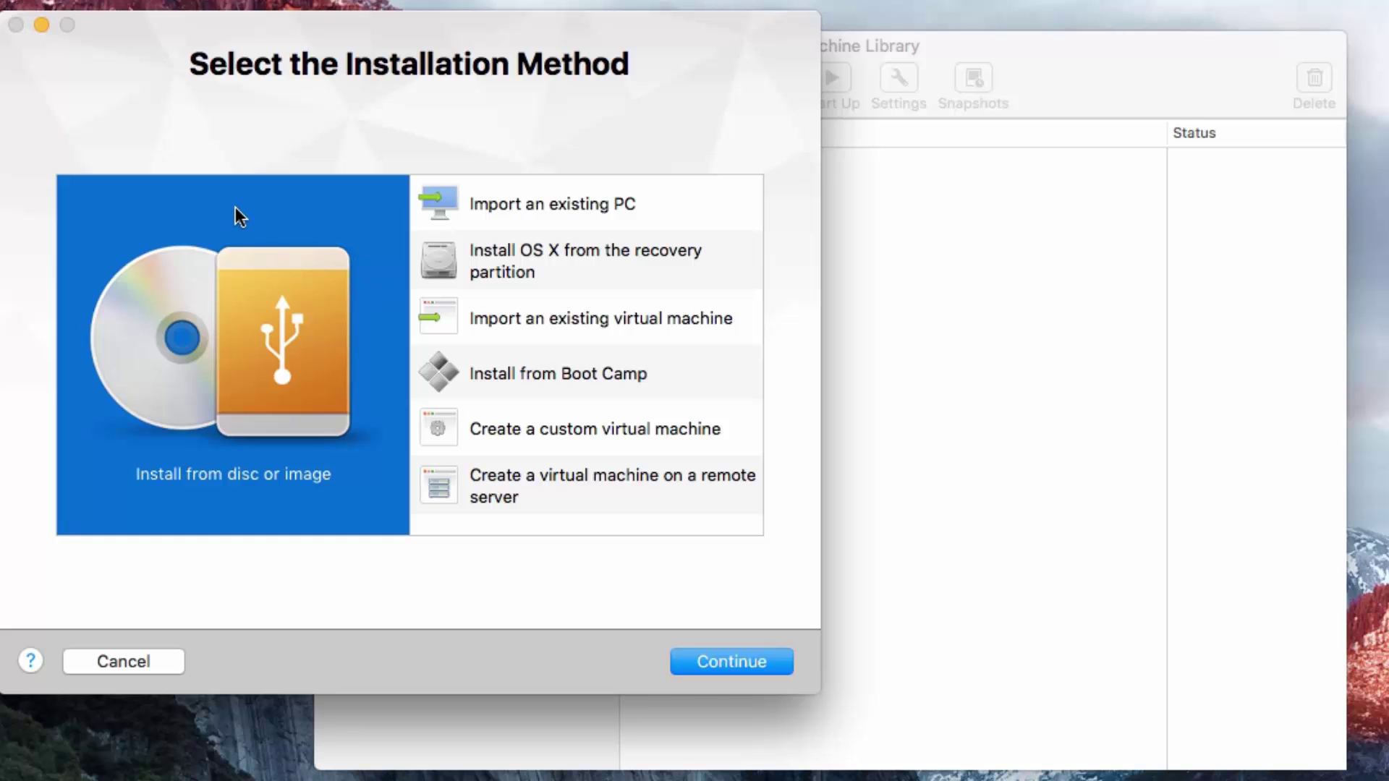
# Pick Install from disc or image and select the Windows 10 x64 ISO as the installation disc.
pyautogui.click(735, 658)
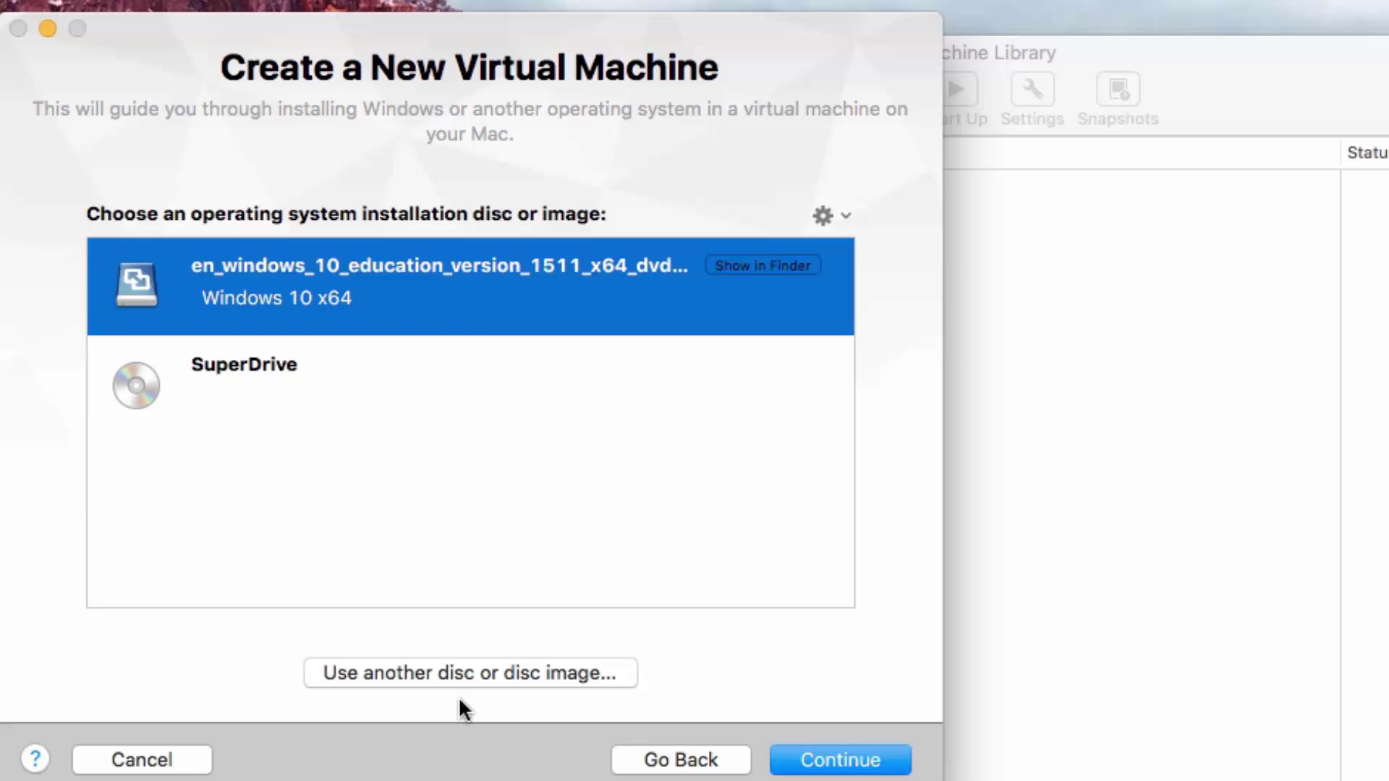
pyautogui.click(444, 674)
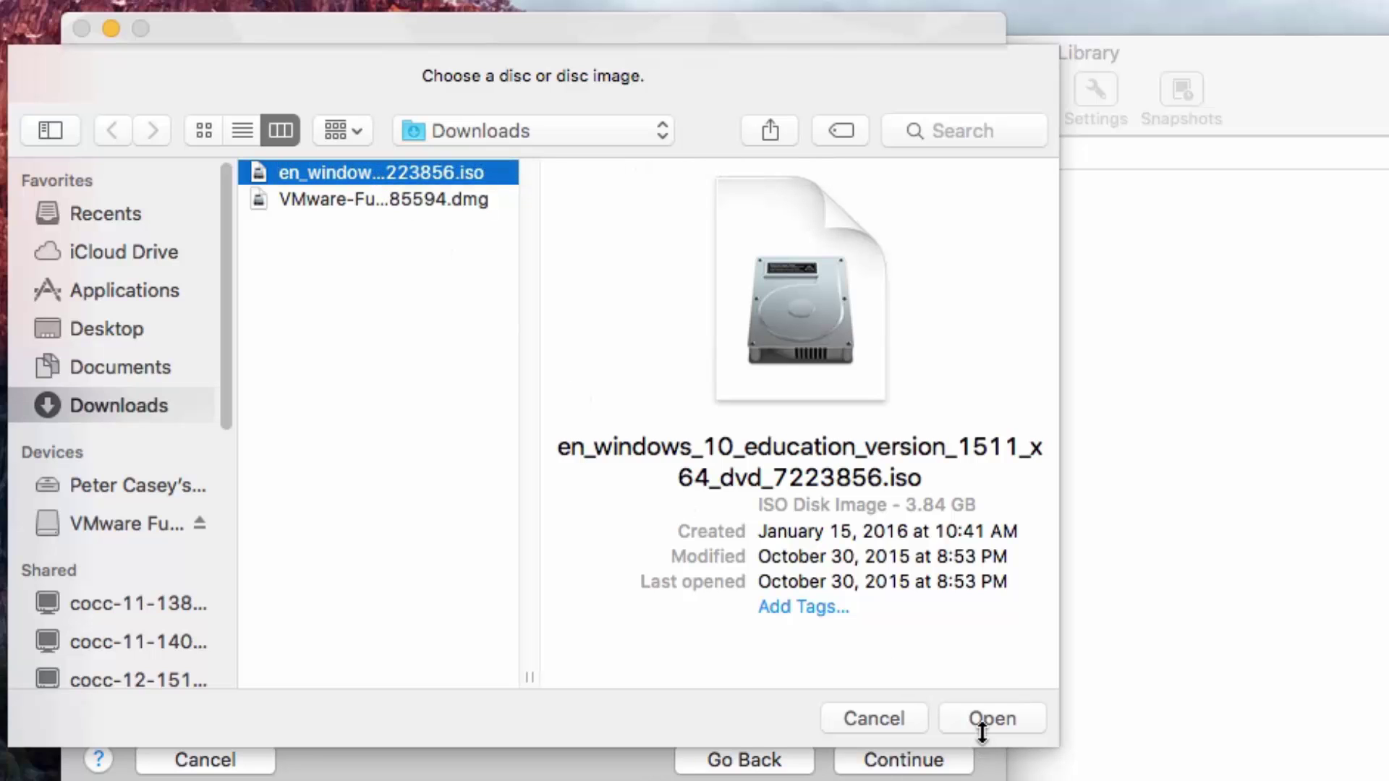
pyautogui.click(893, 716)
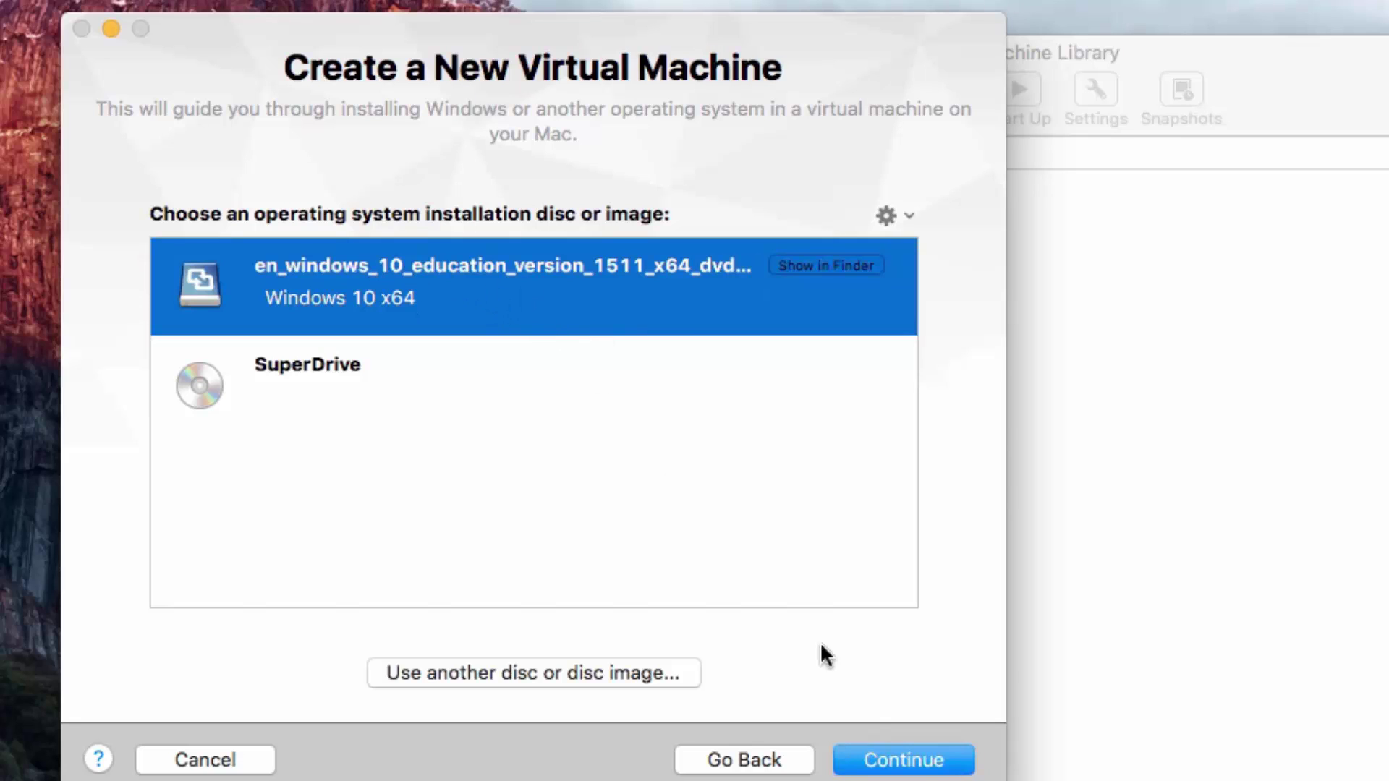
# Enter the Easy Install account password and move to its confirmation field.
pyautogui.click(916, 758)
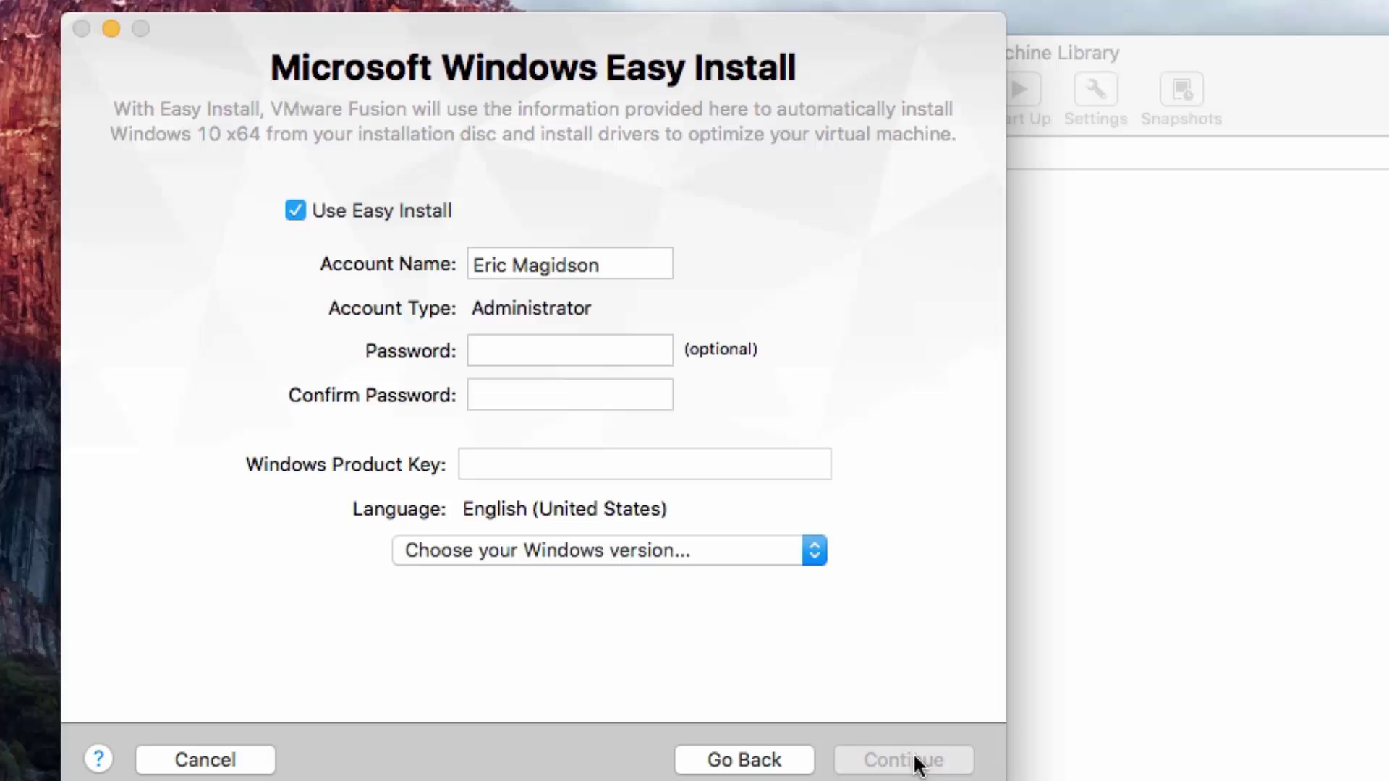
pyautogui.click(702, 349)
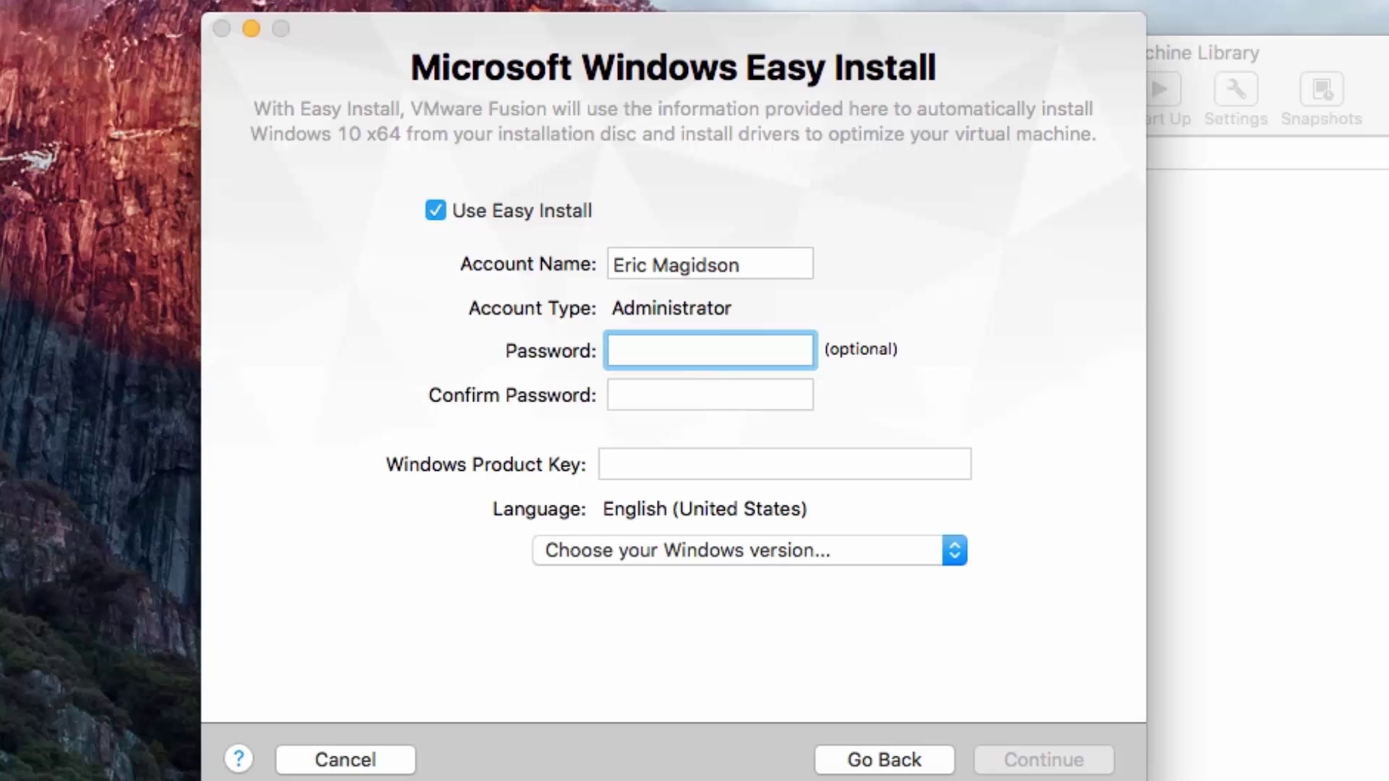
pyautogui.write('•••••••••••••')
pyautogui.press('Tab')
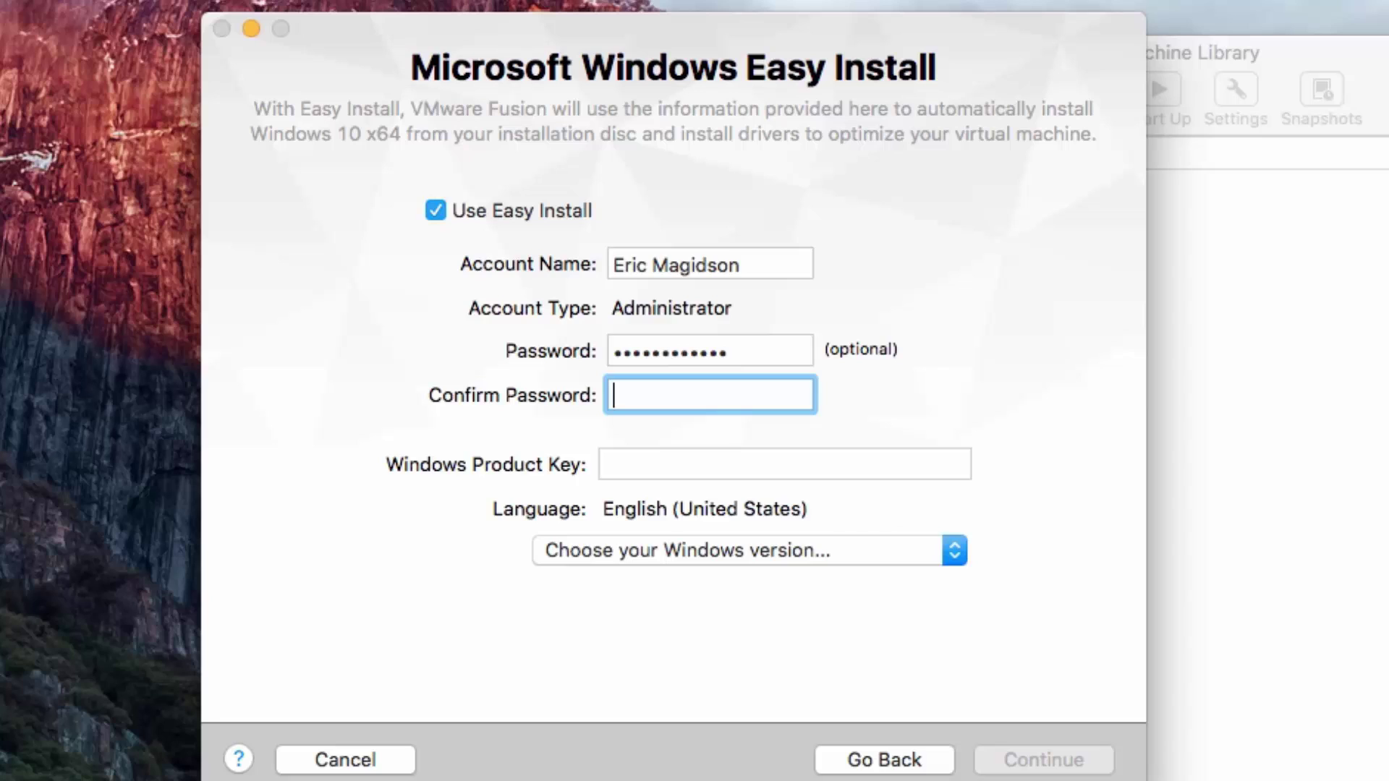
pyautogui.write('•••••••••••••')
# Paste the copied Windows product key and choose Windows 10 Pro as the version.
pyautogui.click(775, 465)
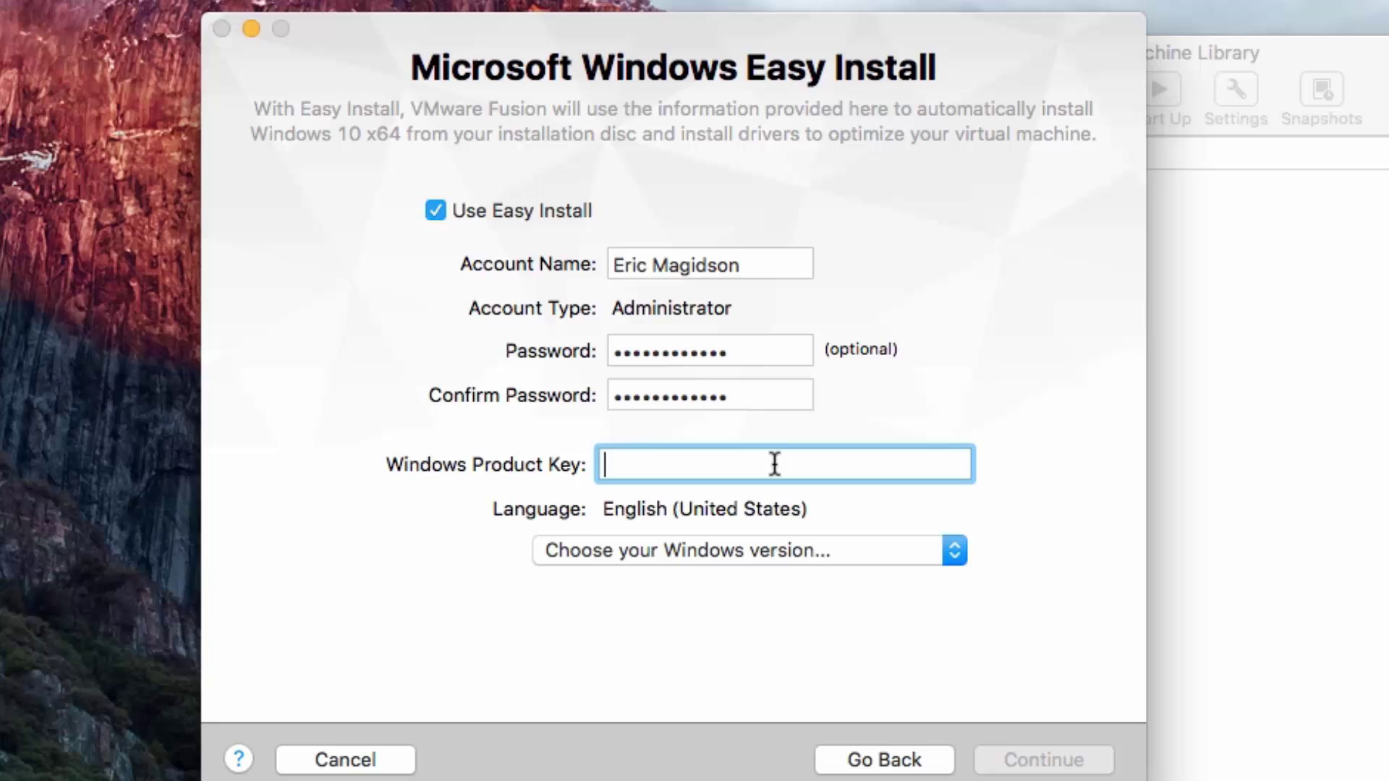
pyautogui.rightClick(773, 463)
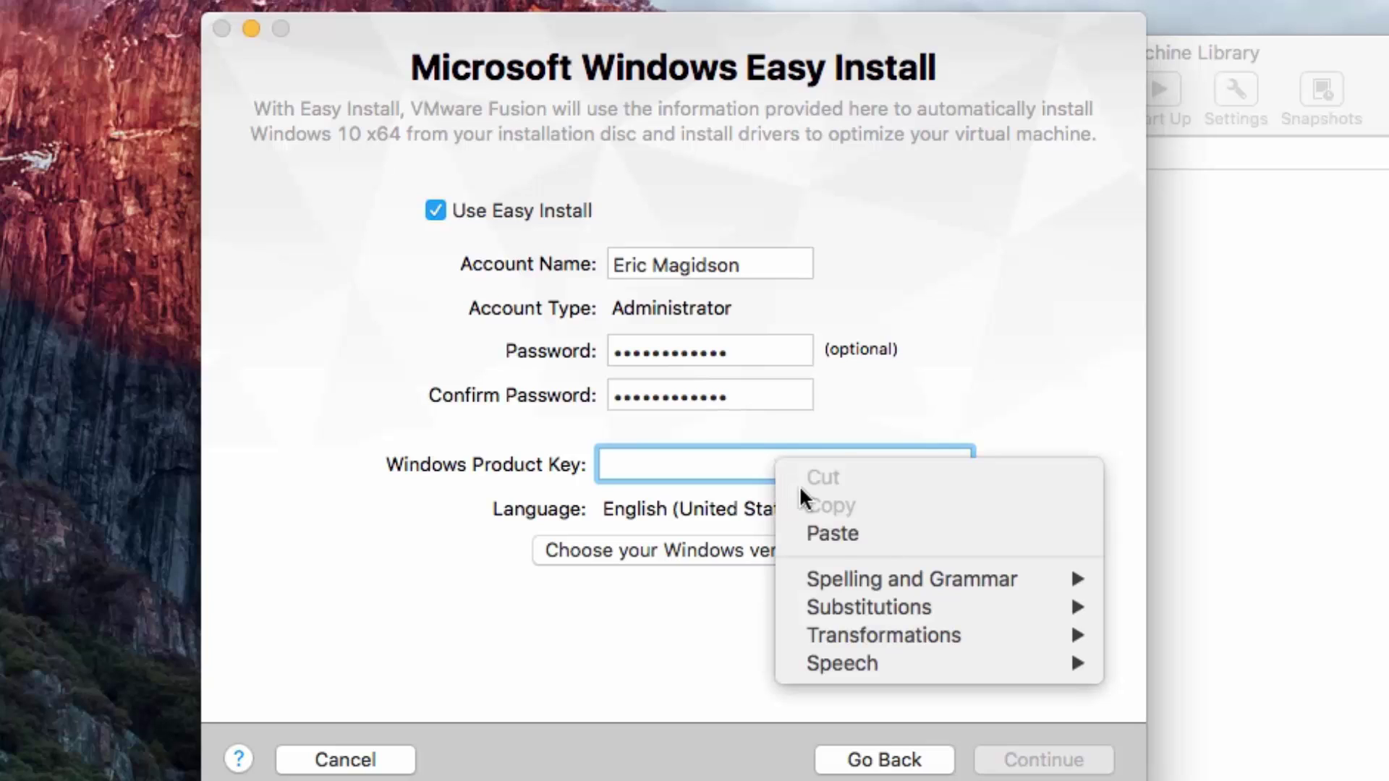
pyautogui.click(830, 536)
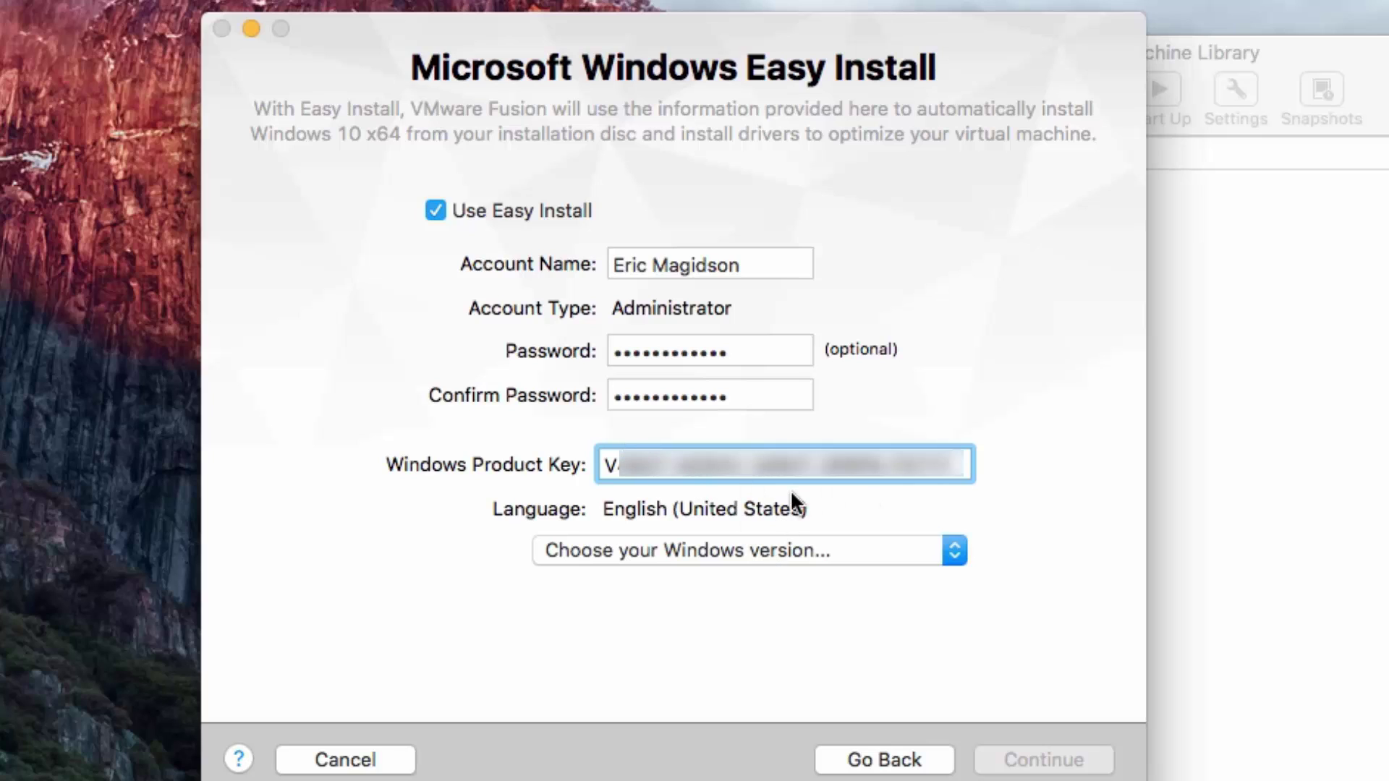
pyautogui.click(954, 553)
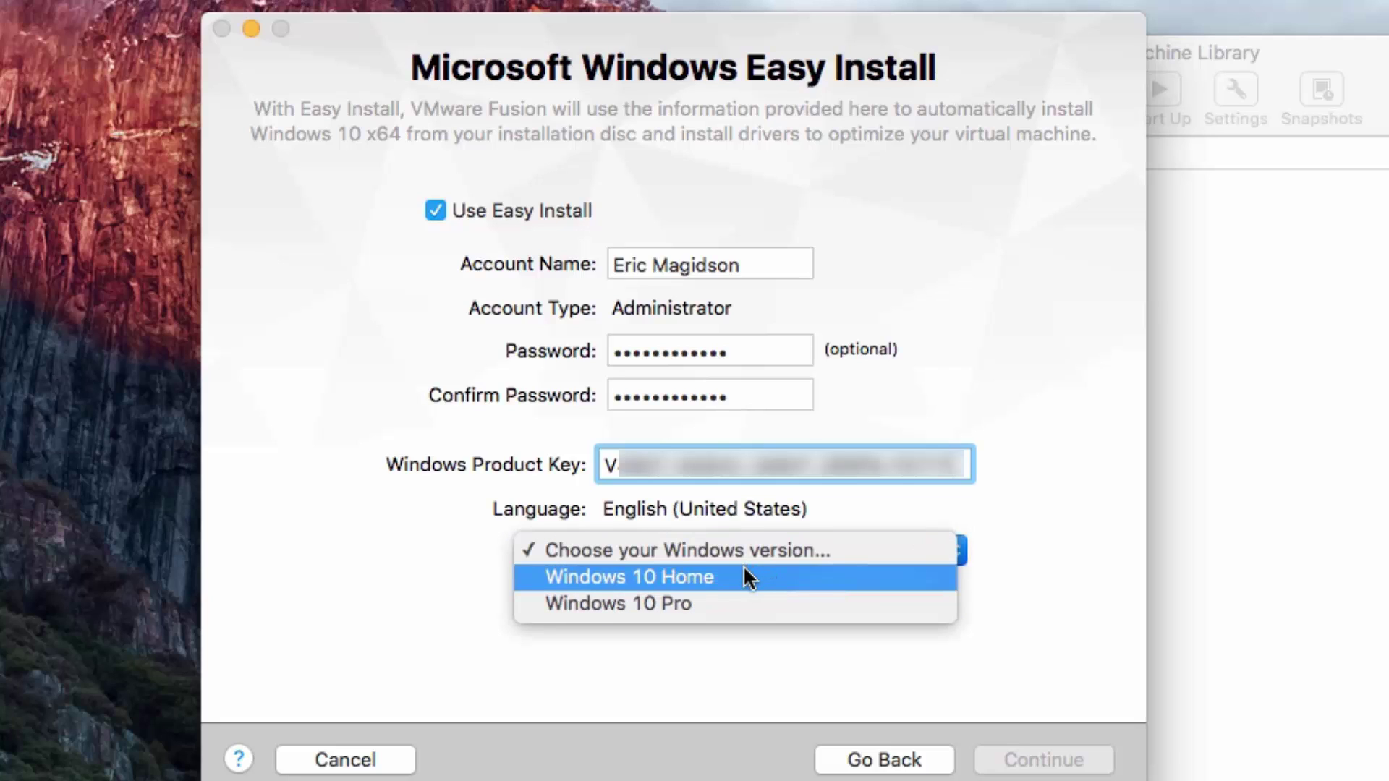
pyautogui.click(694, 606)
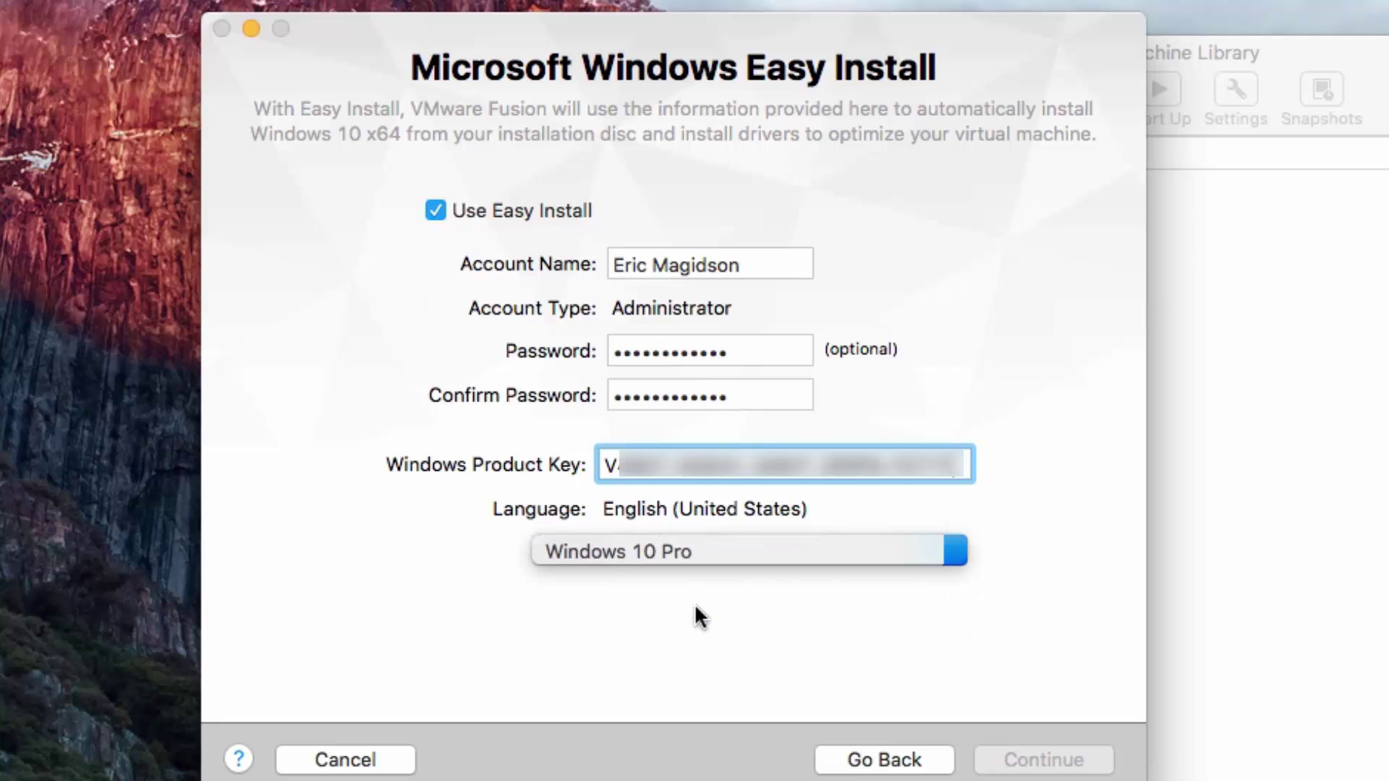
# Choose More Seamless integration after comparing it with More Isolated, and reach the Finish summary.
pyautogui.click(1055, 761)
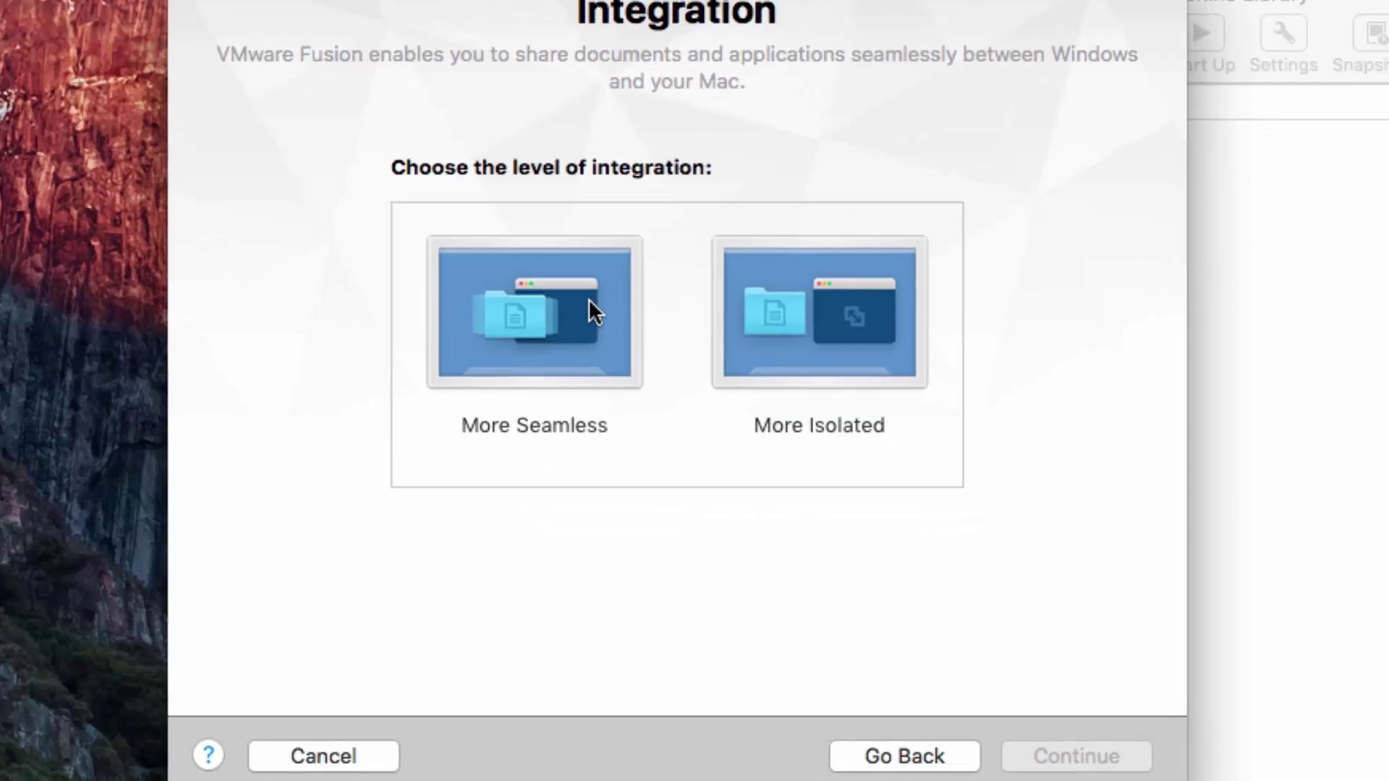
pyautogui.click(619, 356)
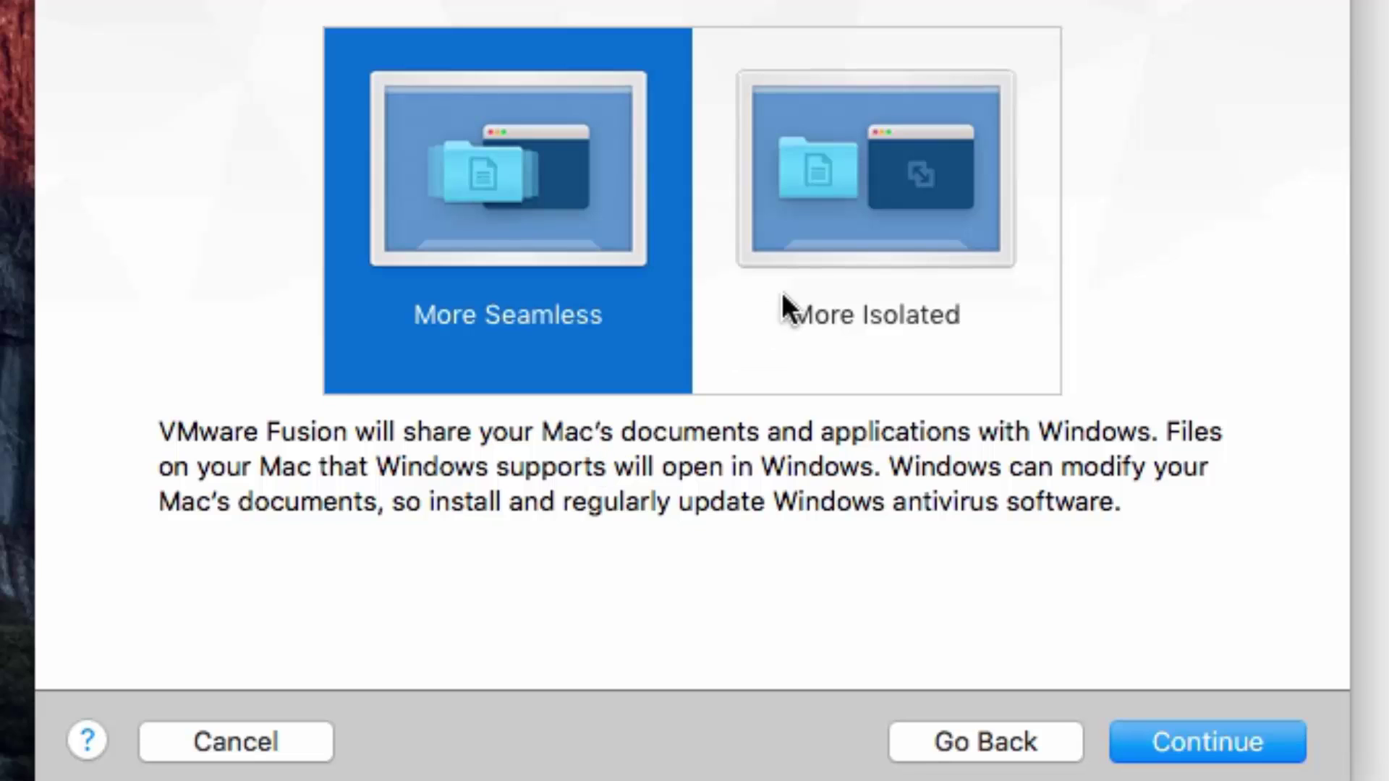
pyautogui.click(786, 337)
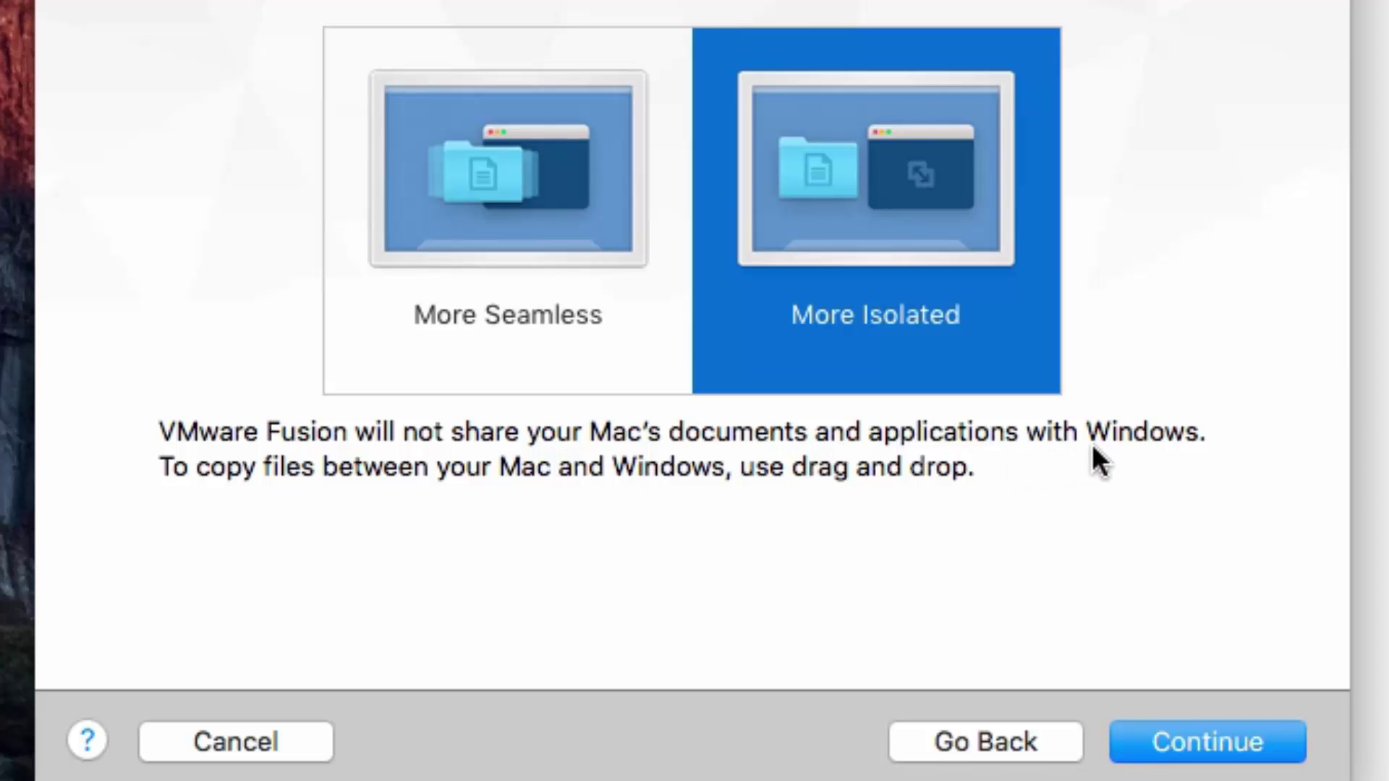
pyautogui.click(549, 327)
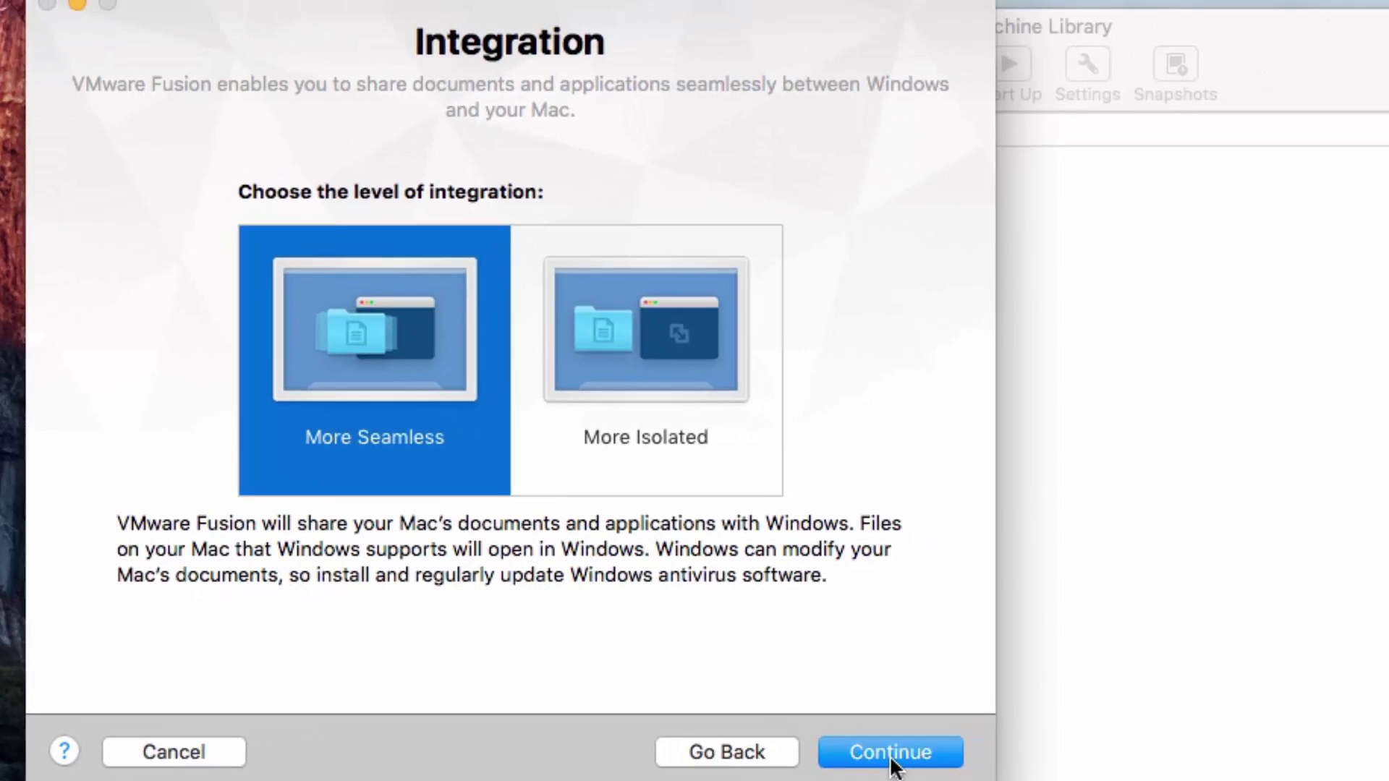
pyautogui.click(1194, 742)
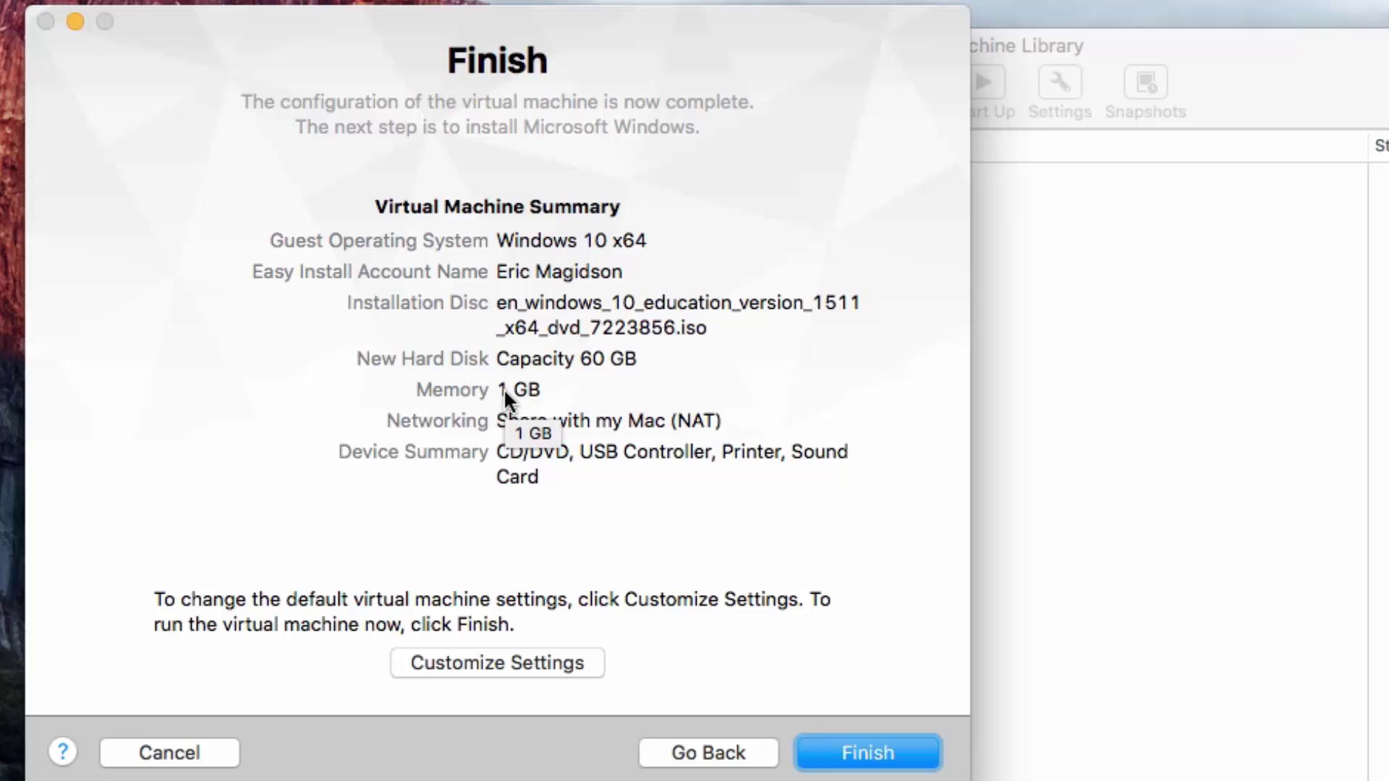
# Choose Customize Settings and save the virtual machine under the name Windows 10 x64.
pyautogui.click(492, 664)
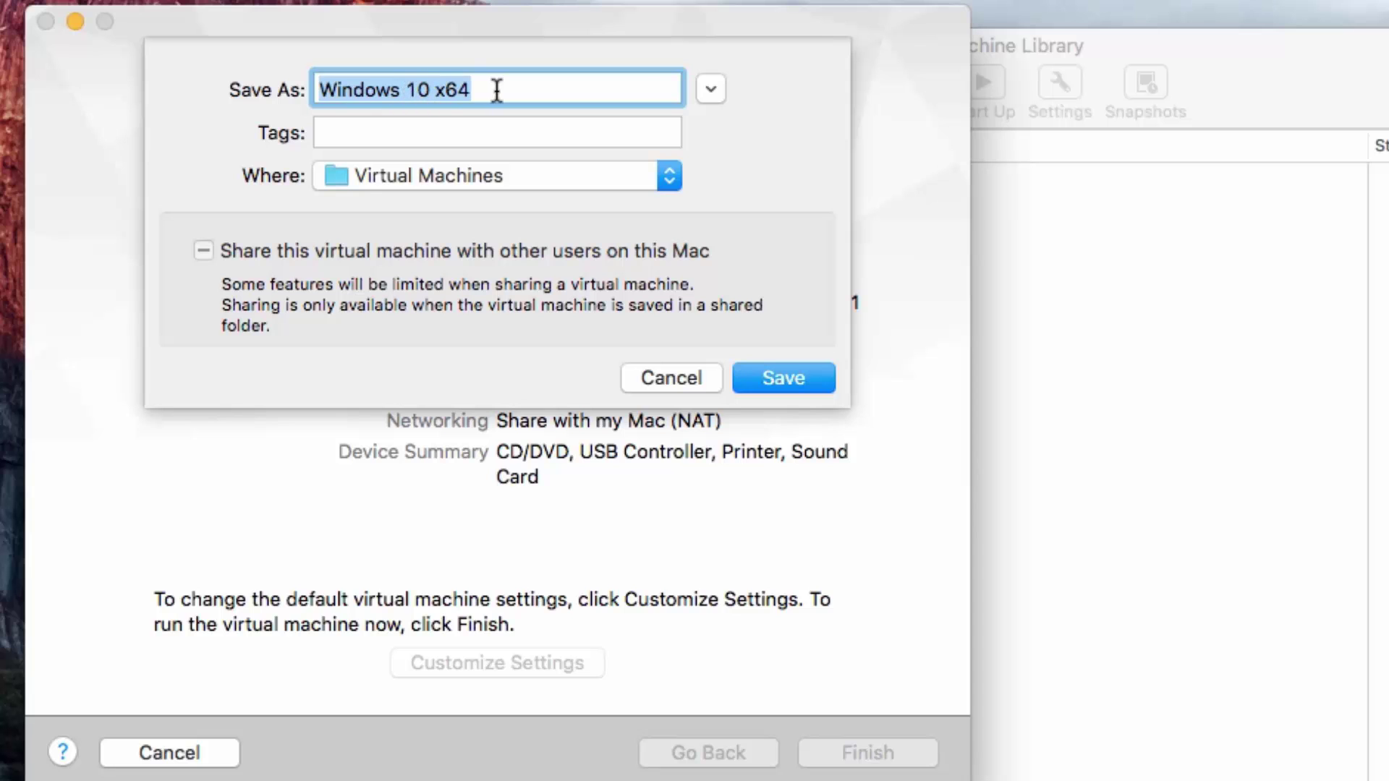
pyautogui.click(783, 378)
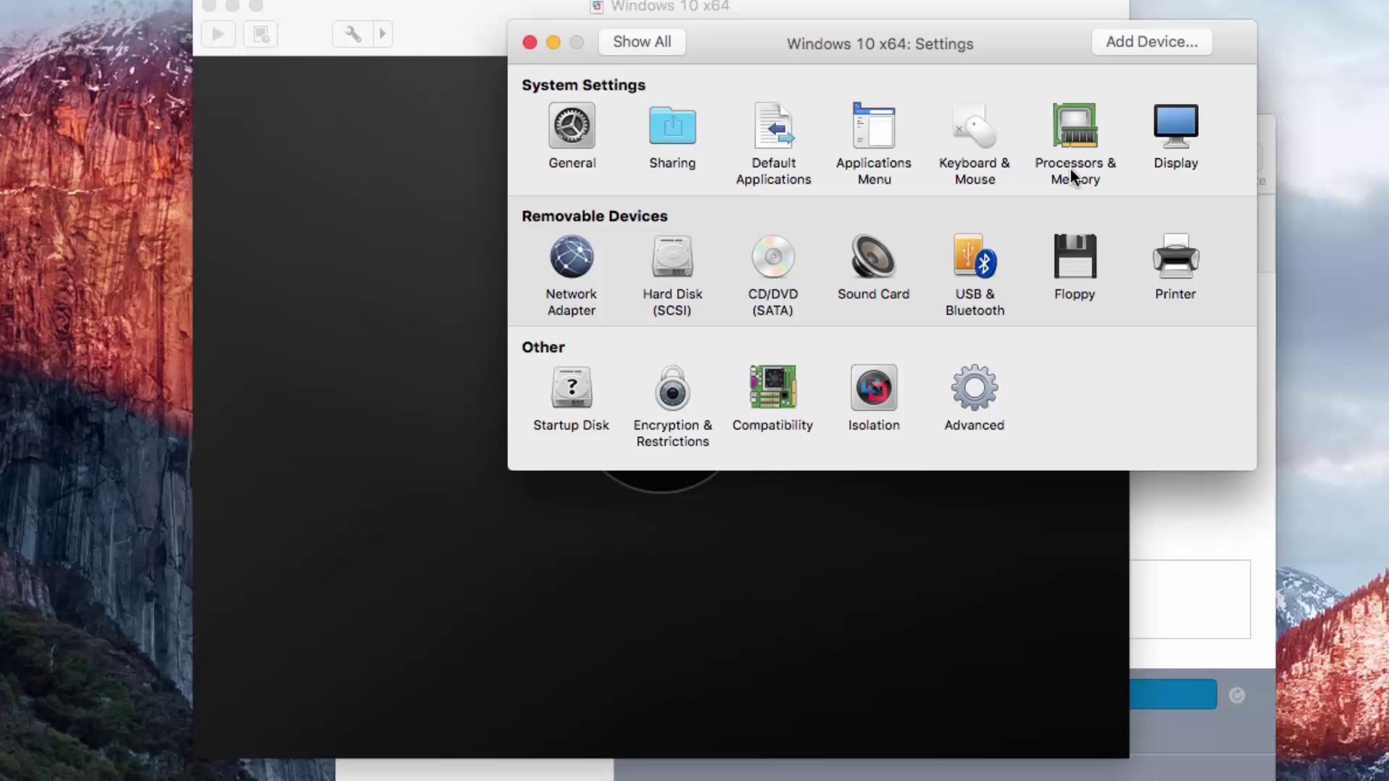
# Change the memory in Processors & Memory from 1024 MB to 2048 MB and close Settings.
pyautogui.click(1074, 168)
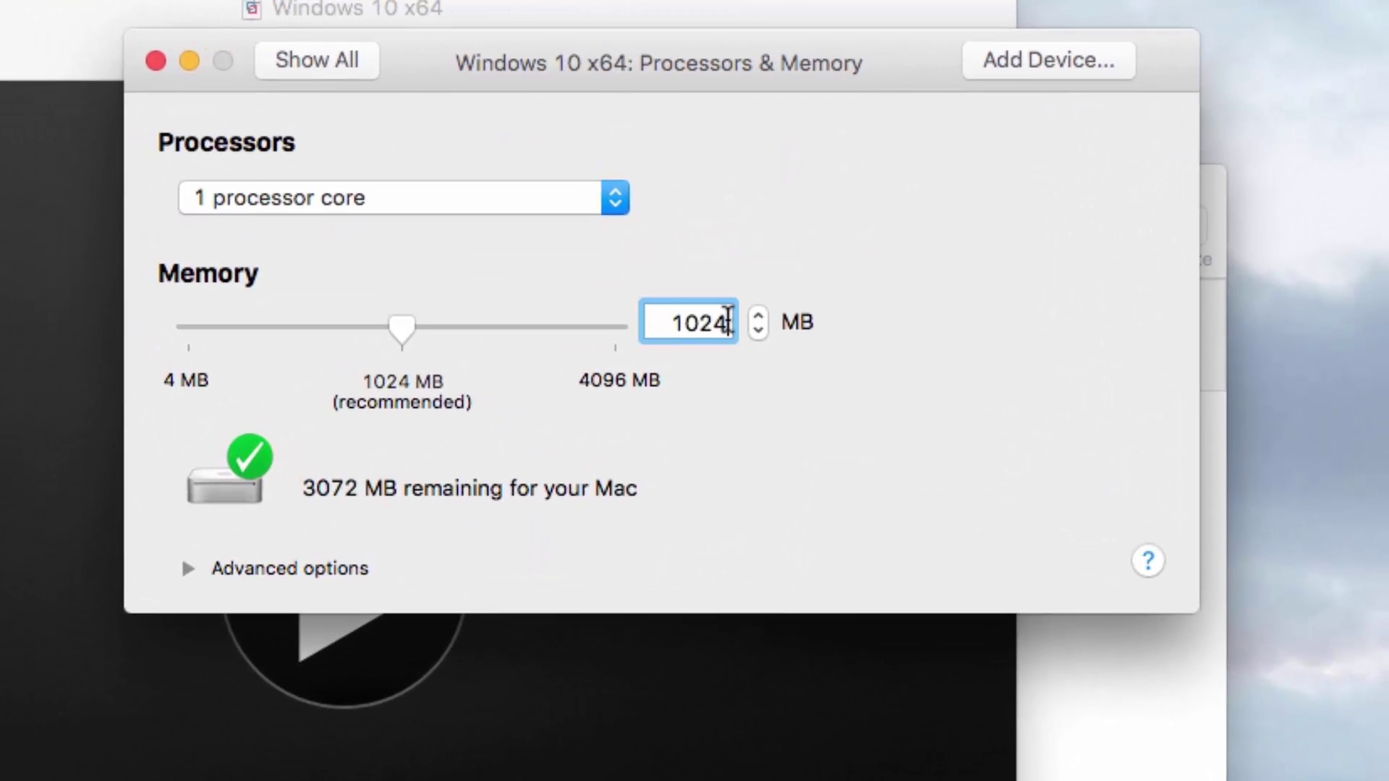
pyautogui.moveTo(926, 222); pyautogui.dragTo(897, 222)
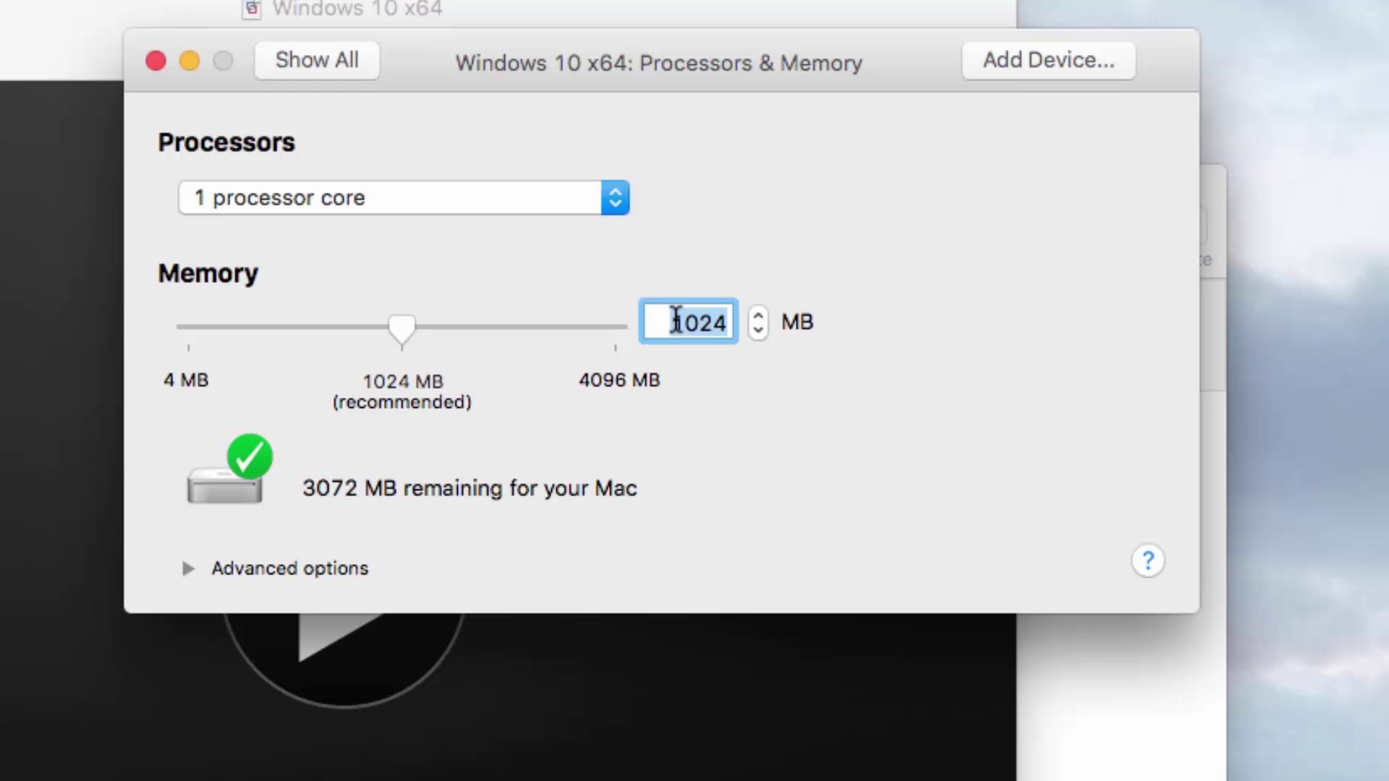
pyautogui.write('2048')
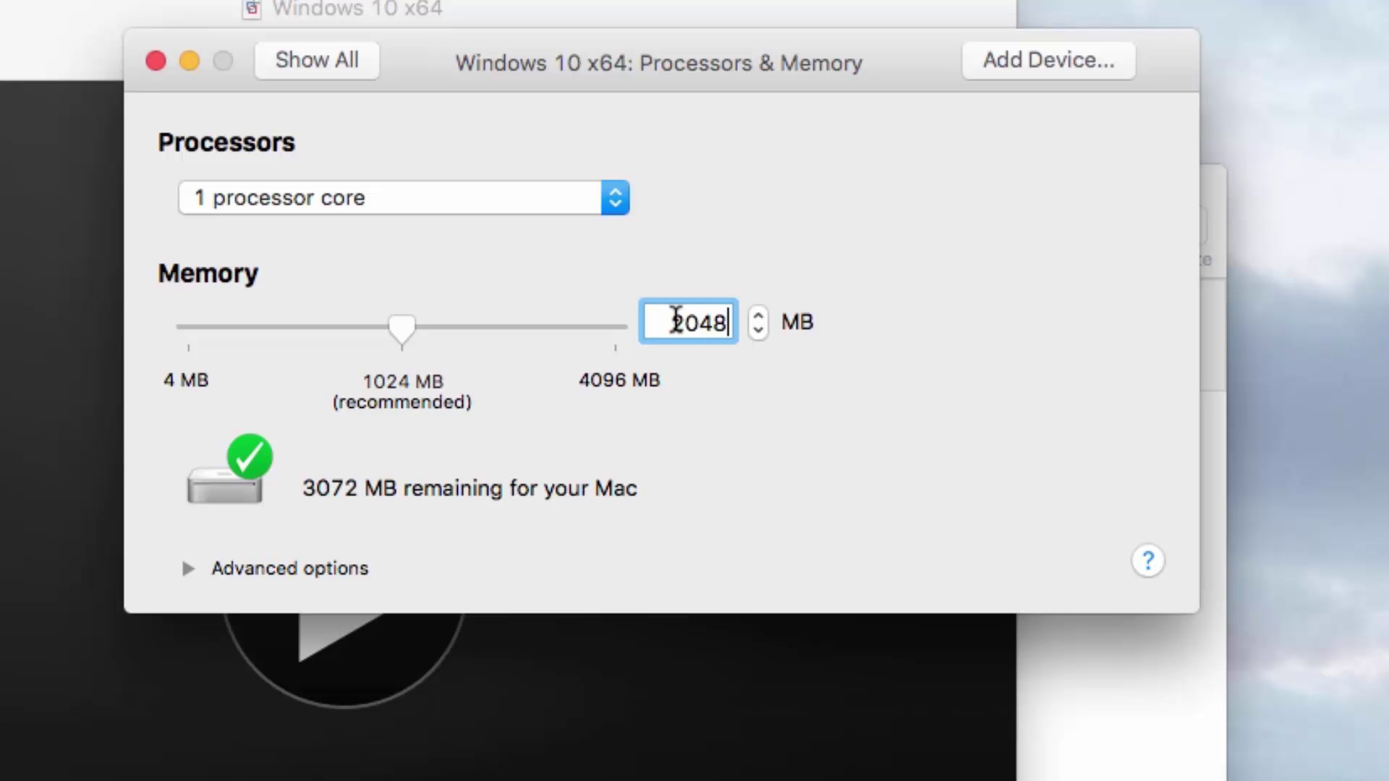
pyautogui.click(156, 60)
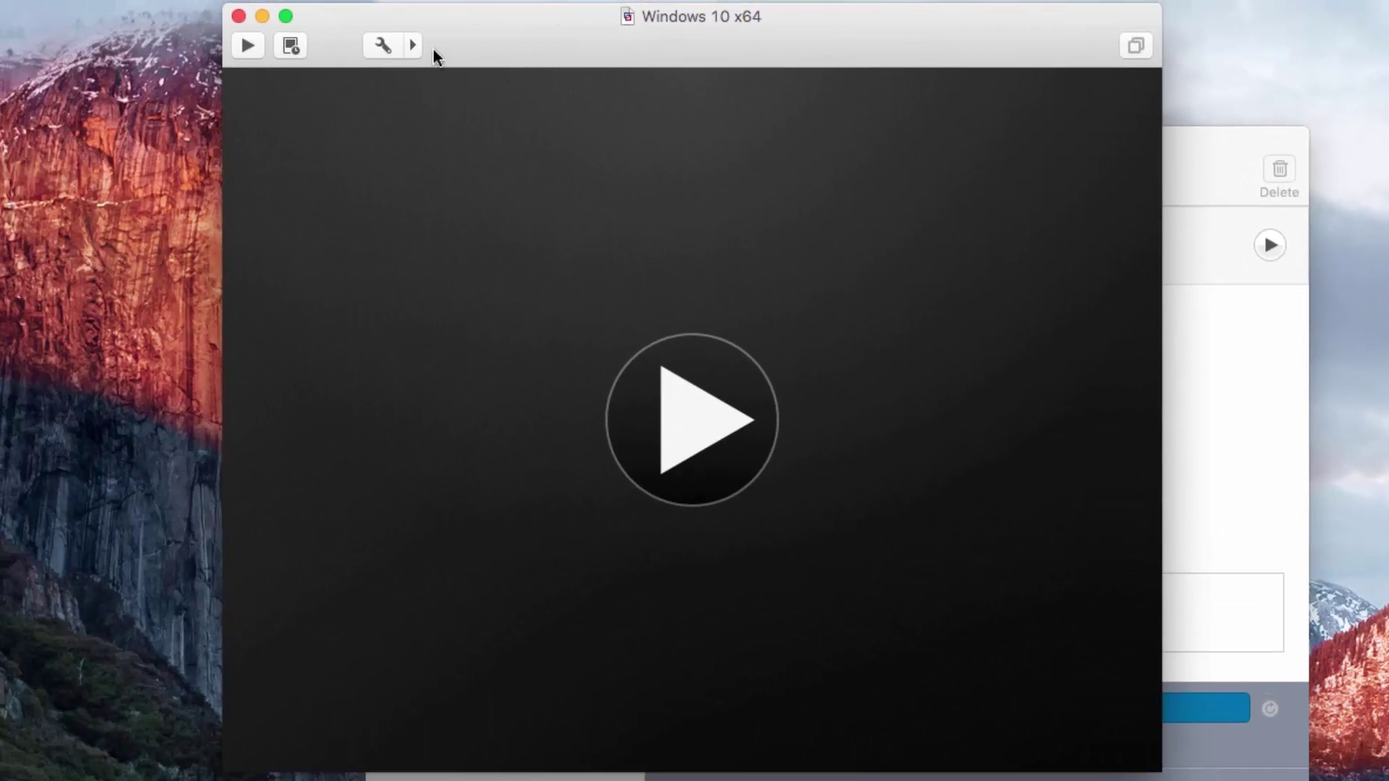
# Start the Windows 10 x64 virtual machine with the Play button to boot Windows Setup.
pyautogui.click(694, 439)
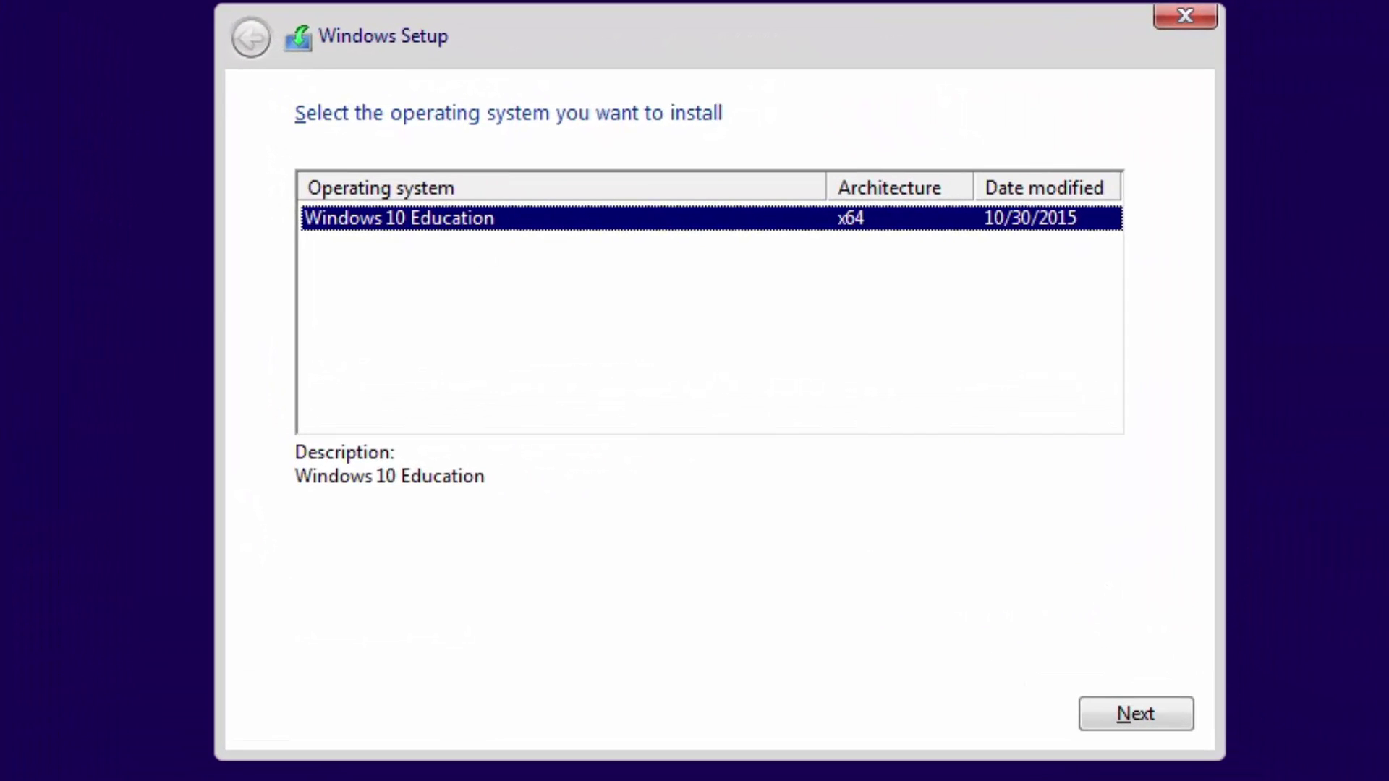
# Continue Windows Setup with Windows 10 Education selected and let installation finish.
pyautogui.click(1174, 709)
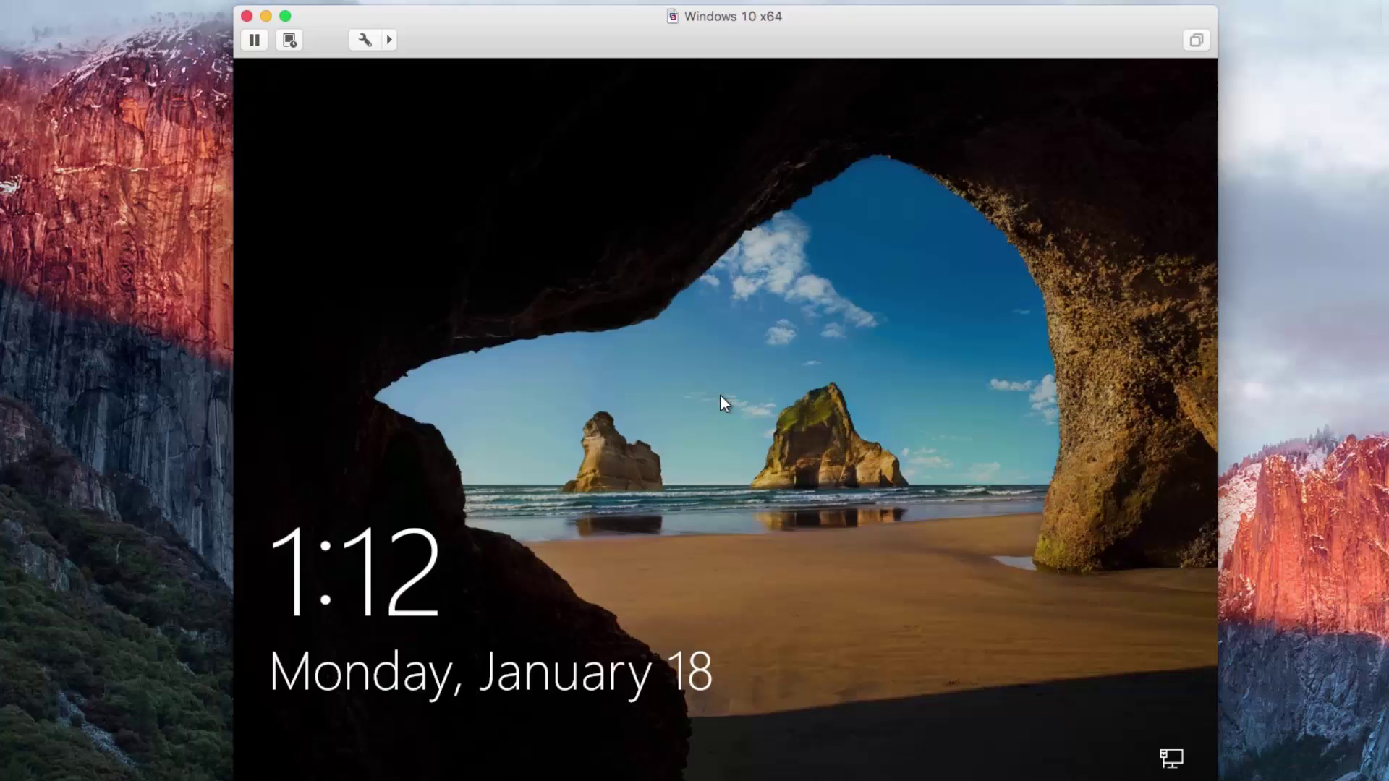
# Dismiss the lock screen and sign in with the account password.
pyautogui.click(636, 469)
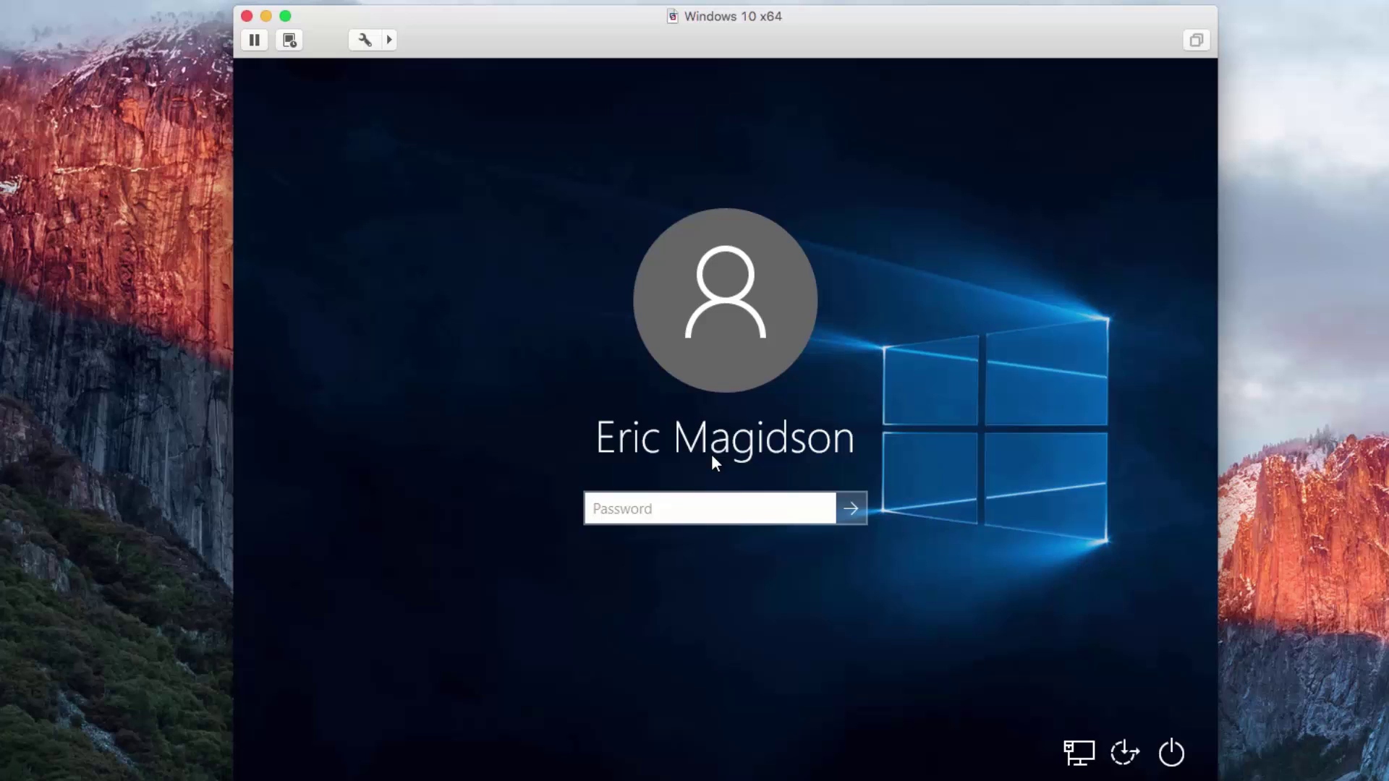
pyautogui.write('••••••••••••')
pyautogui.press('Return')
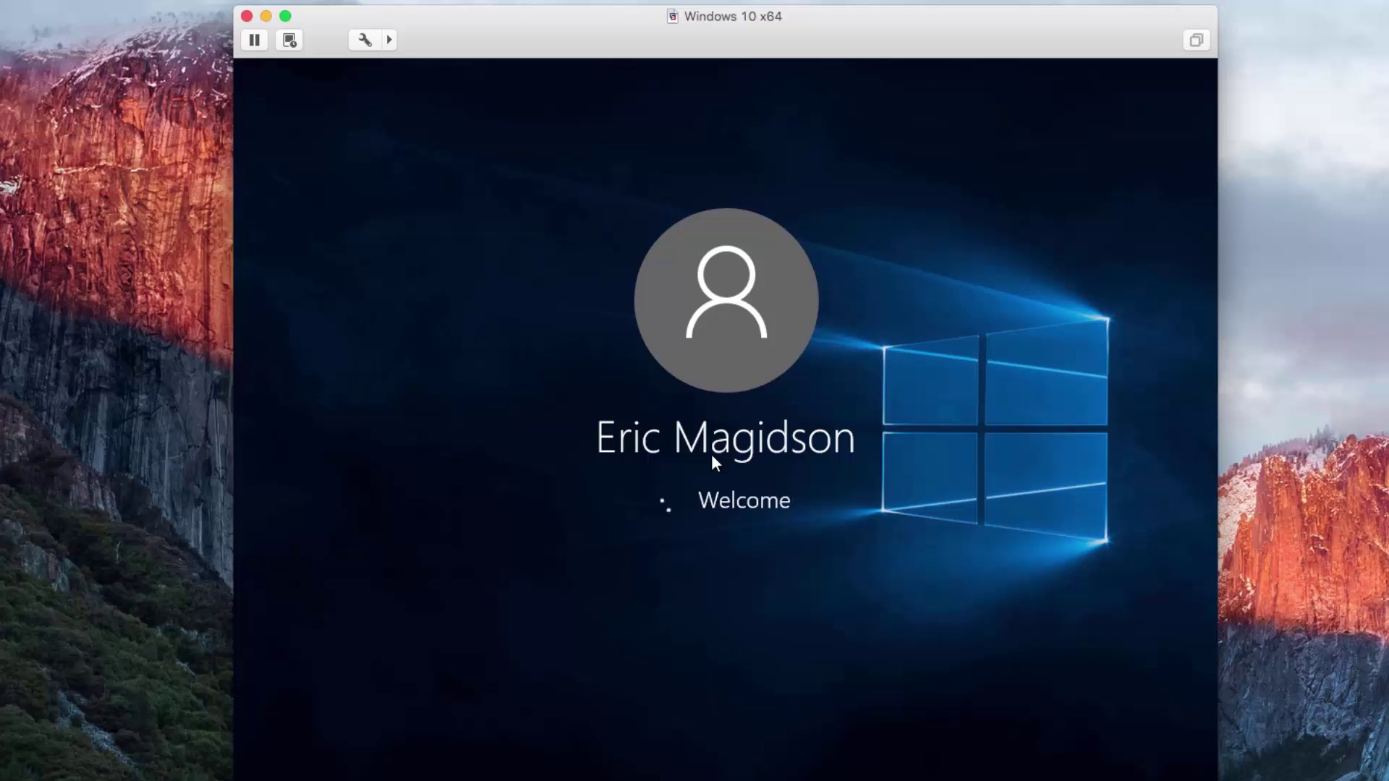